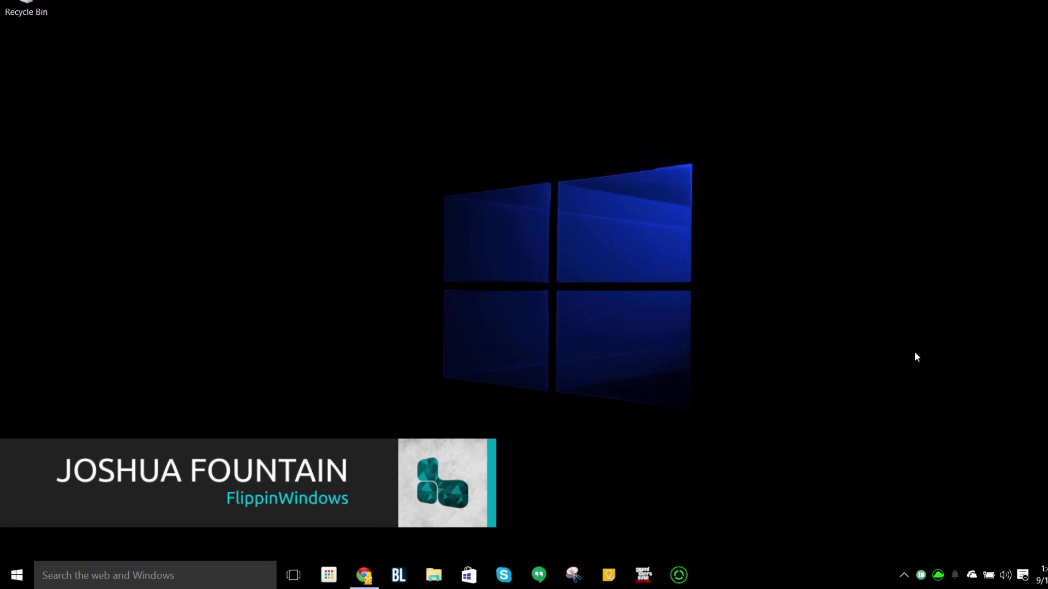
Search for sysdm.cpl to open System Properties on its Advanced page
{"action": "key", "text": "super"}
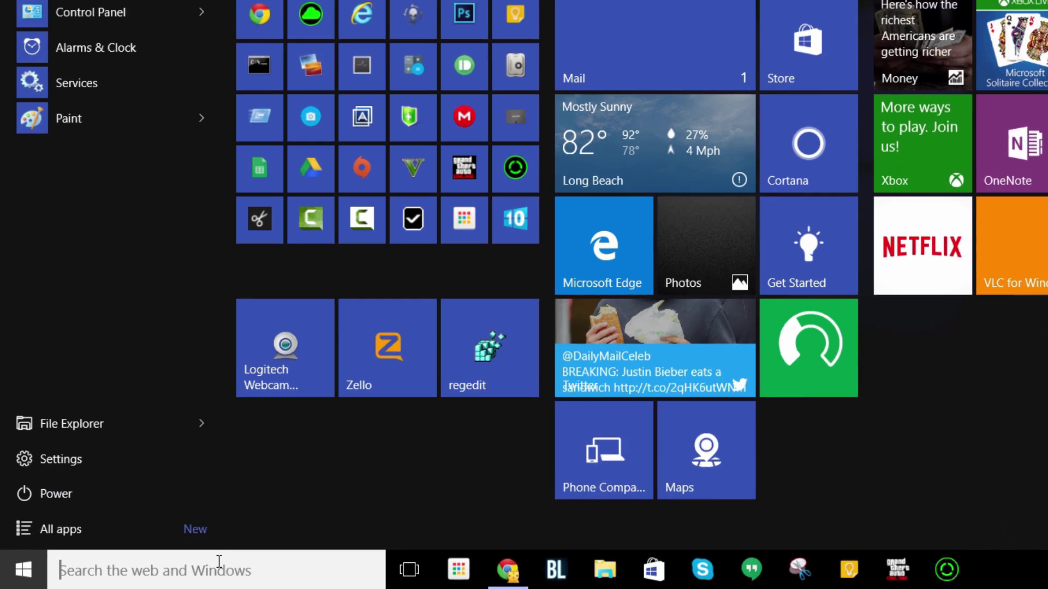
{"action": "left_click", "coordinate": [218, 562]}
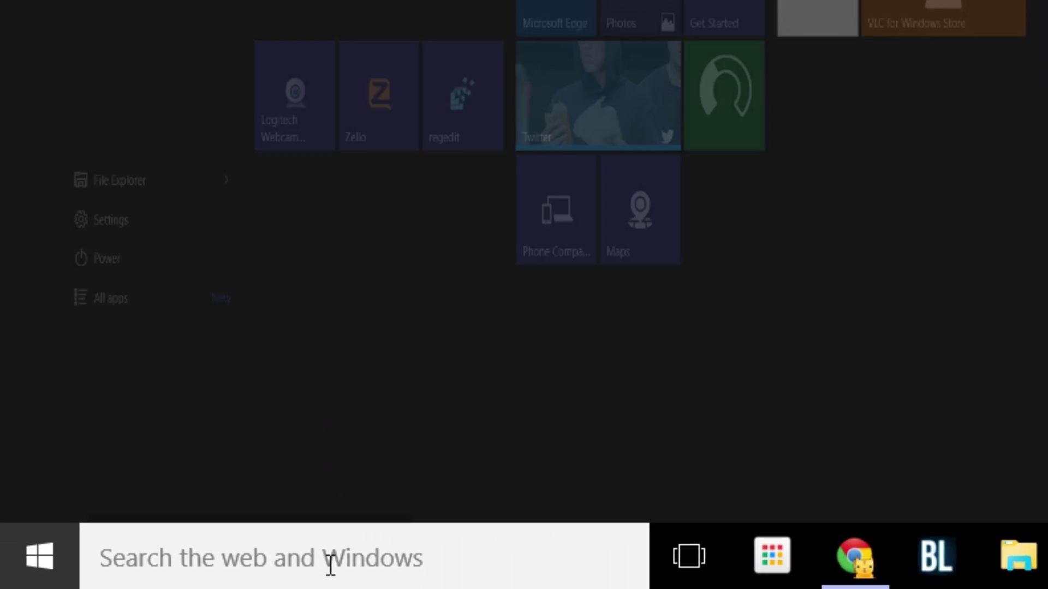
{"action": "type", "text": "s"}
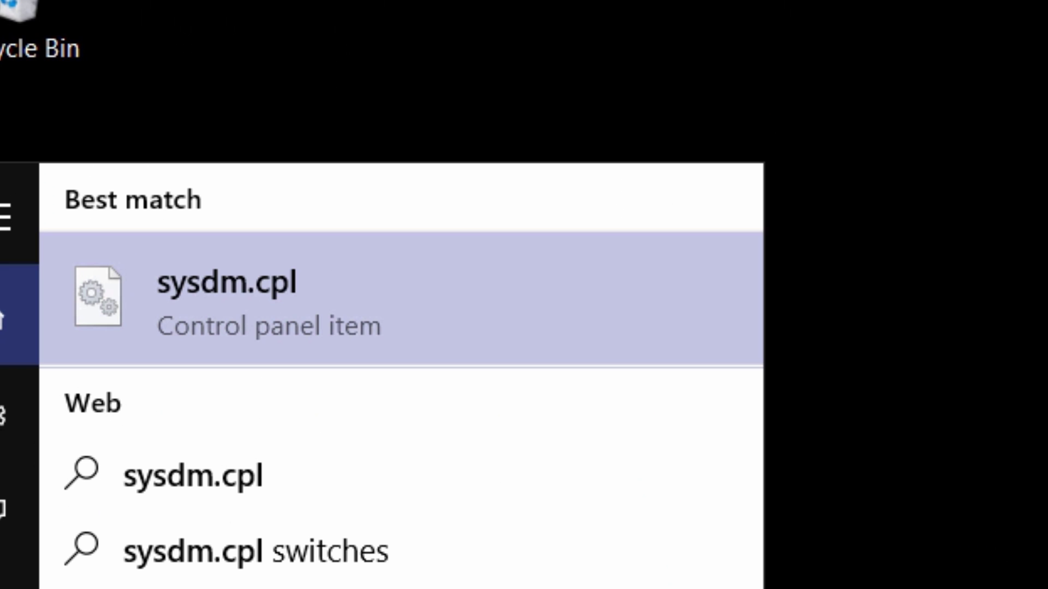
{"action": "key", "text": "Return"}
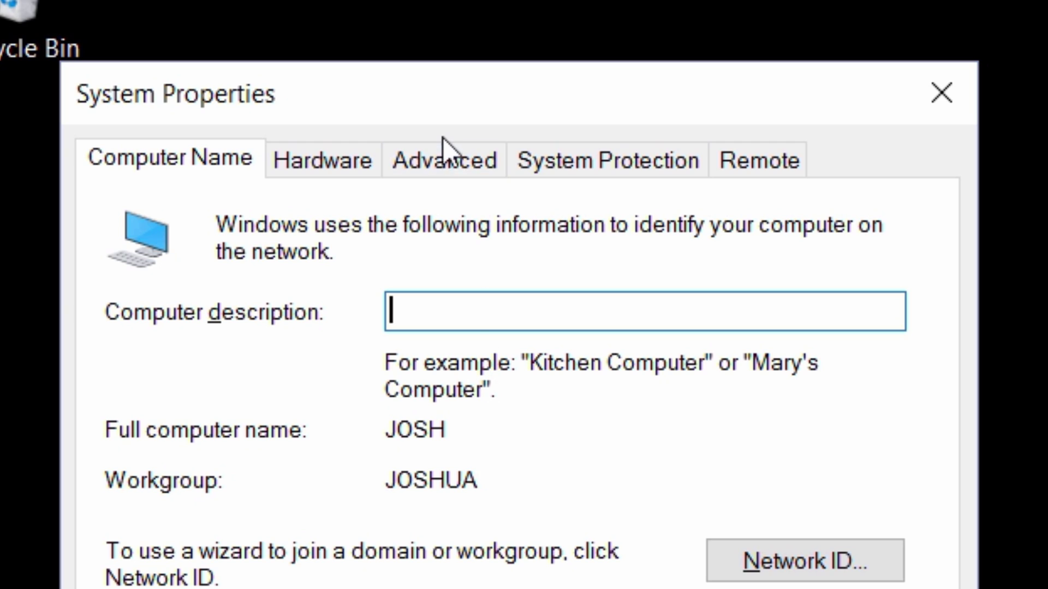
{"action": "left_click", "coordinate": [472, 164]}
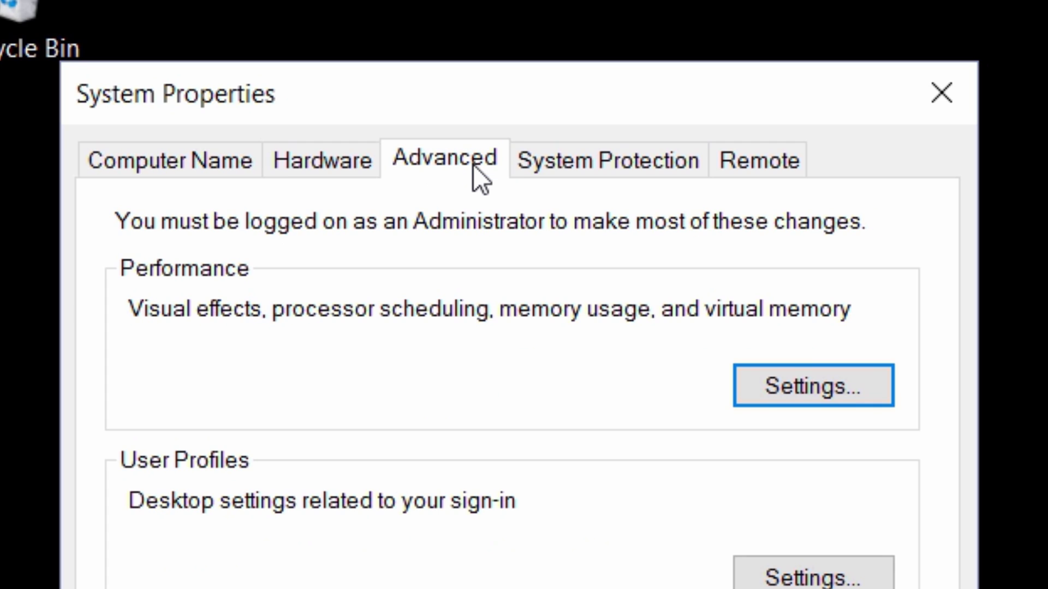
In Performance Options, uncheck 'Animate windows when minimizing and maximizing'
{"action": "left_click", "coordinate": [844, 395]}
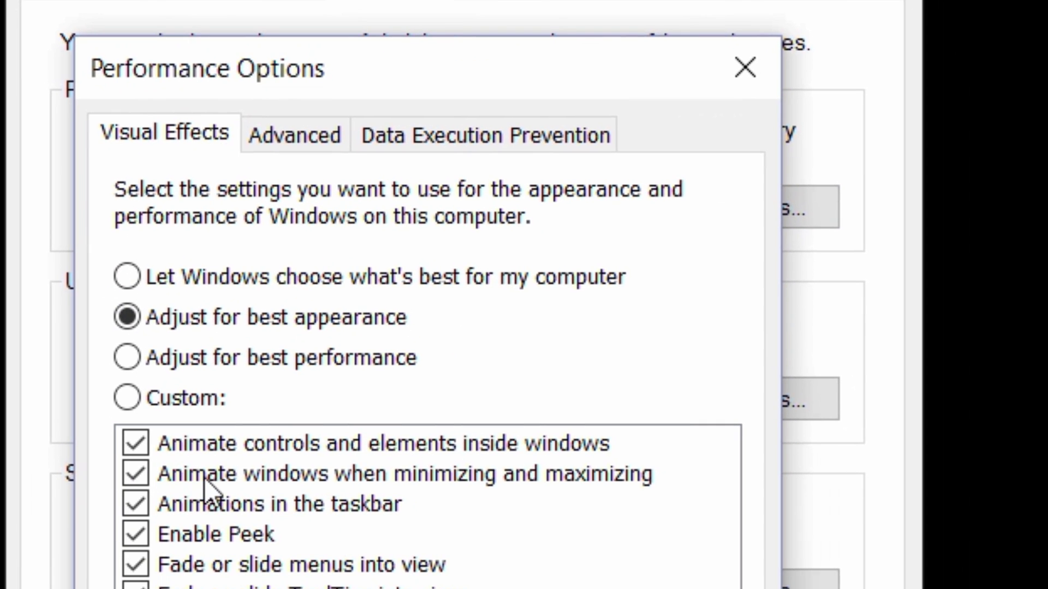
{"action": "left_click", "coordinate": [140, 478]}
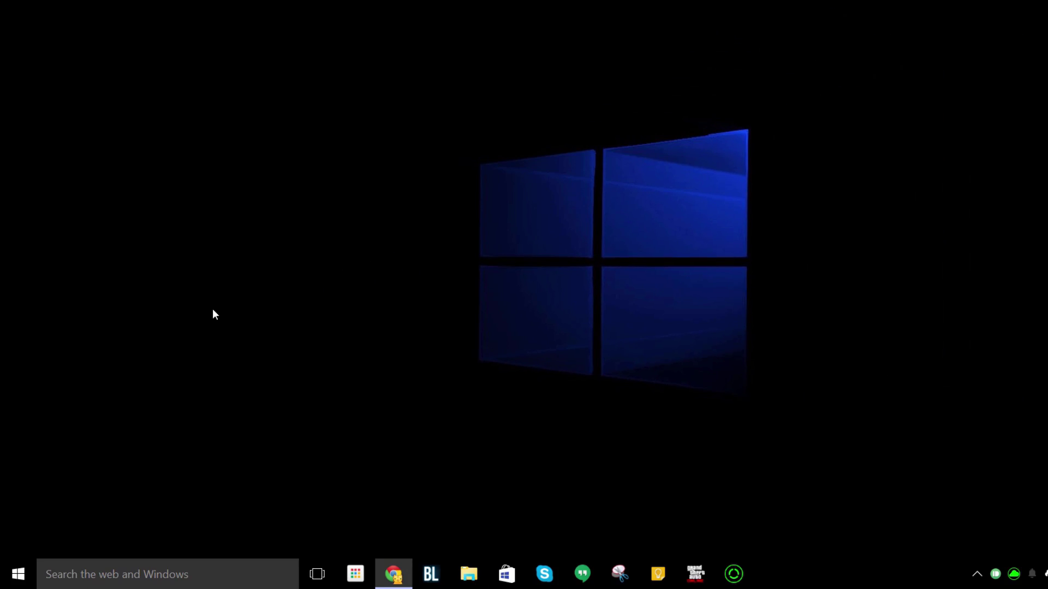
Open the Start menu with the Windows key to test its speed
{"action": "key", "text": "super"}
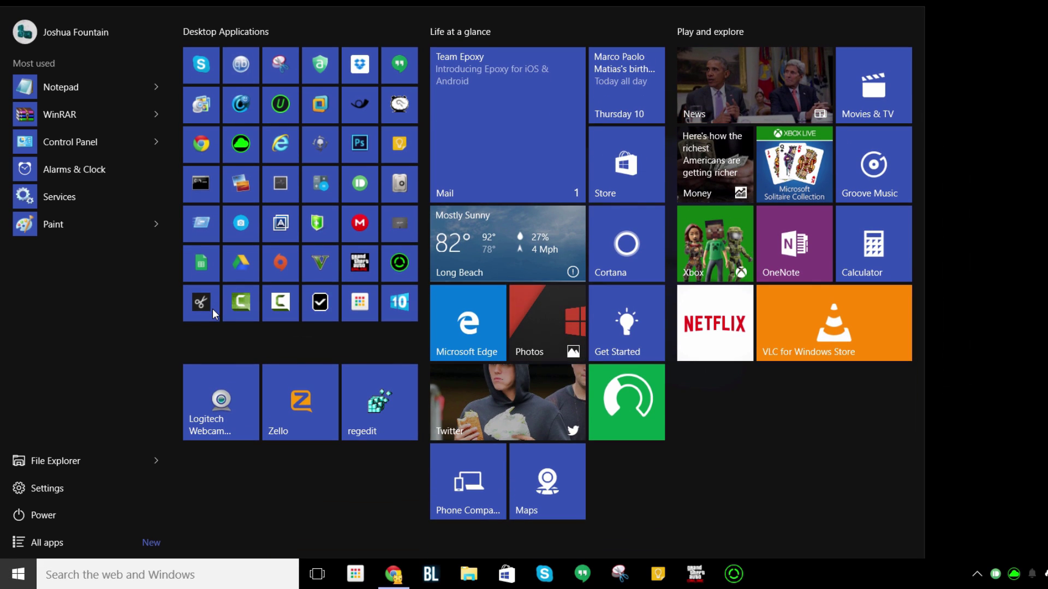